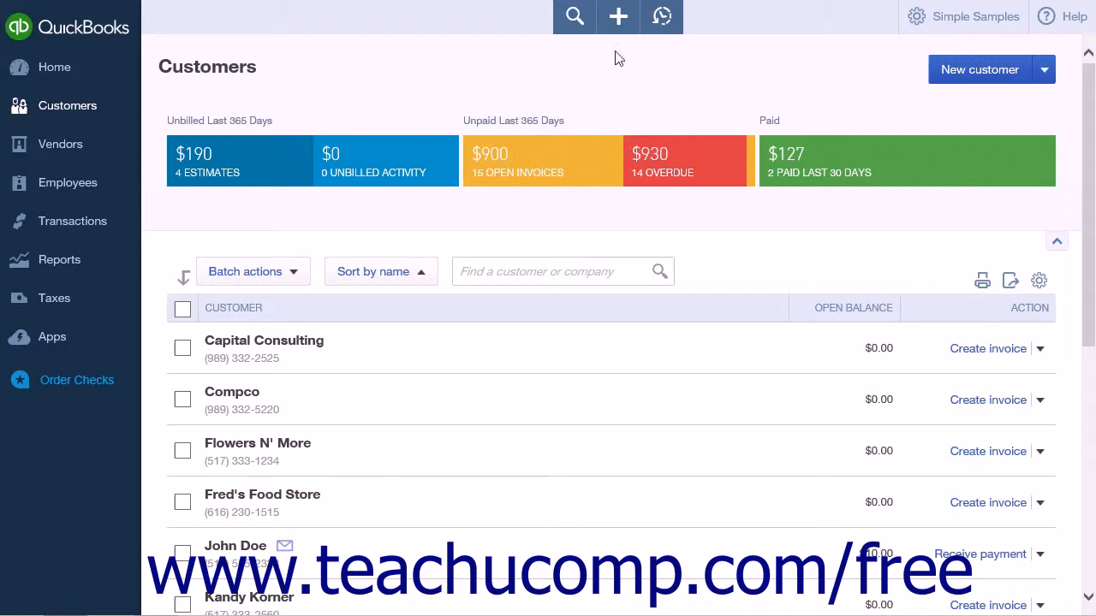
Step: Create a new invoice for the customer Capital Consulting
click(618, 19)
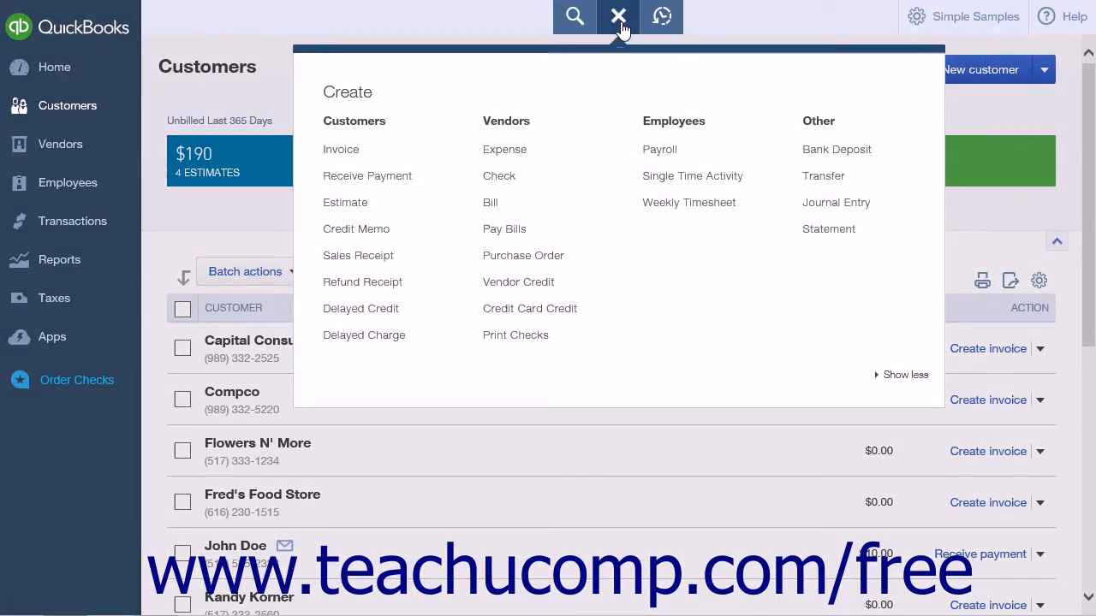
click(369, 152)
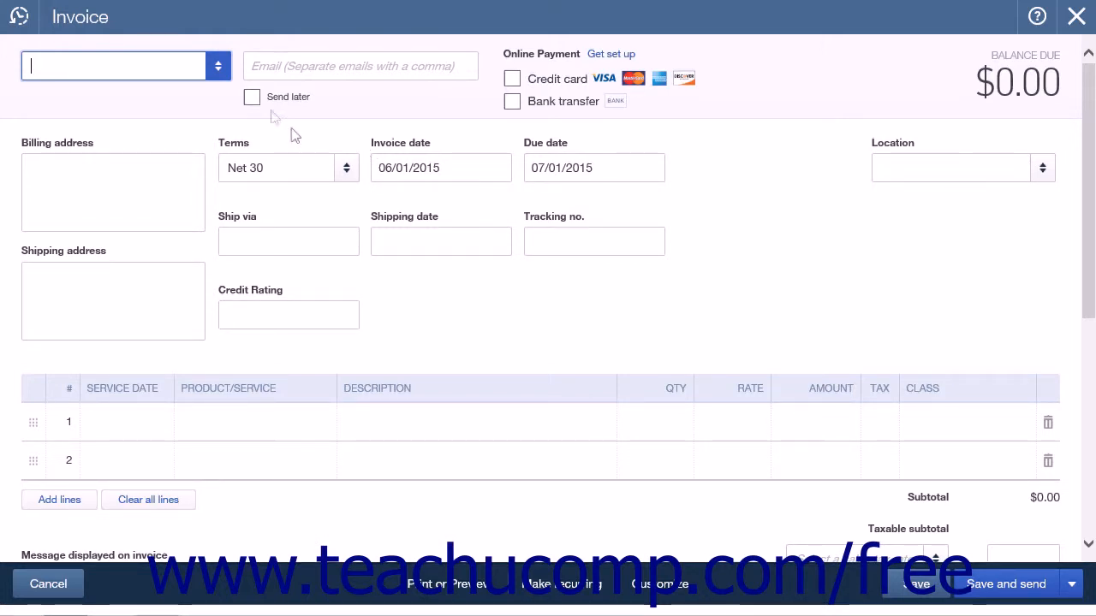
click(221, 68)
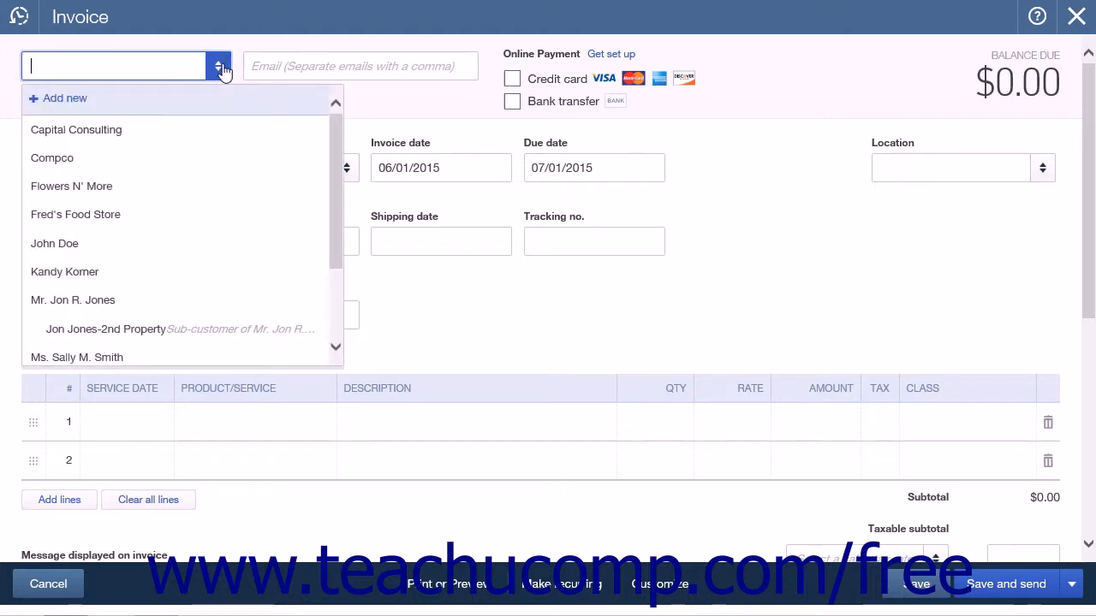
click(128, 130)
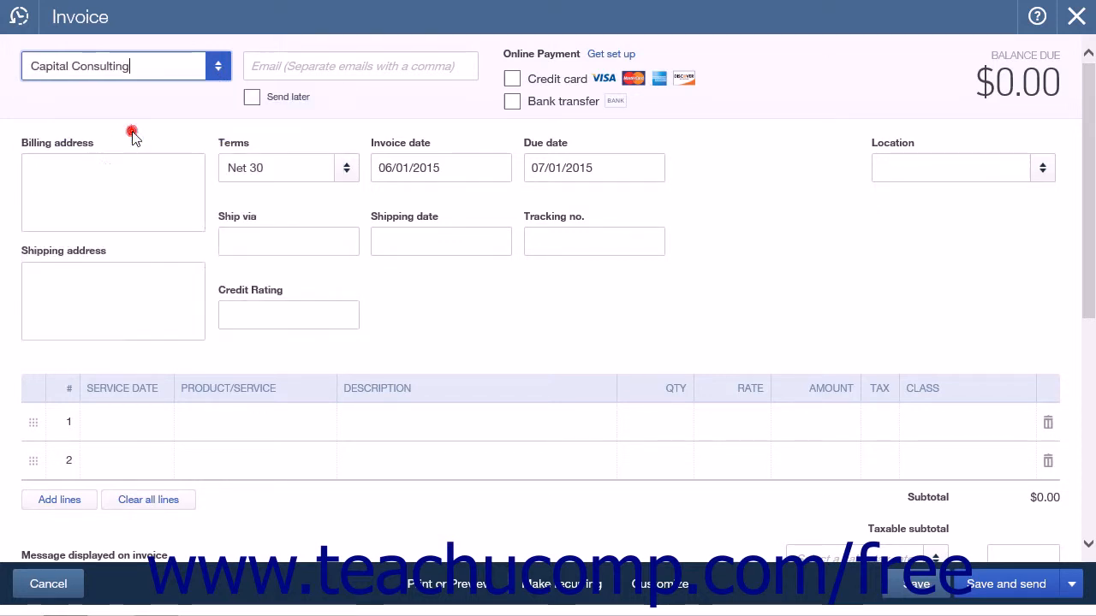
Step: Turn on the Send later option for the invoice, leaving the email address blank
click(247, 65)
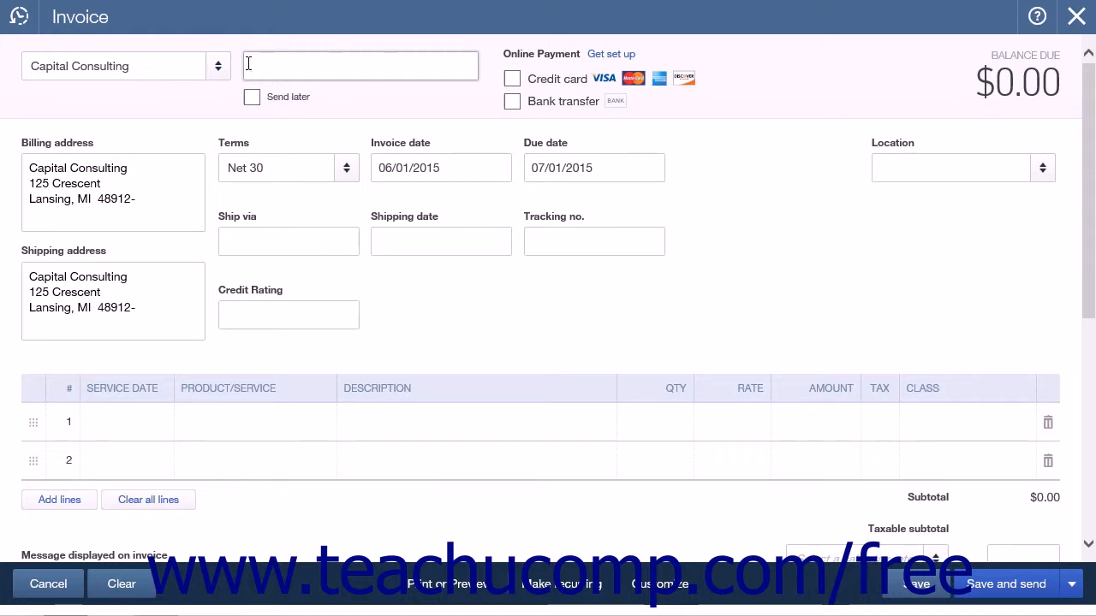
click(246, 62)
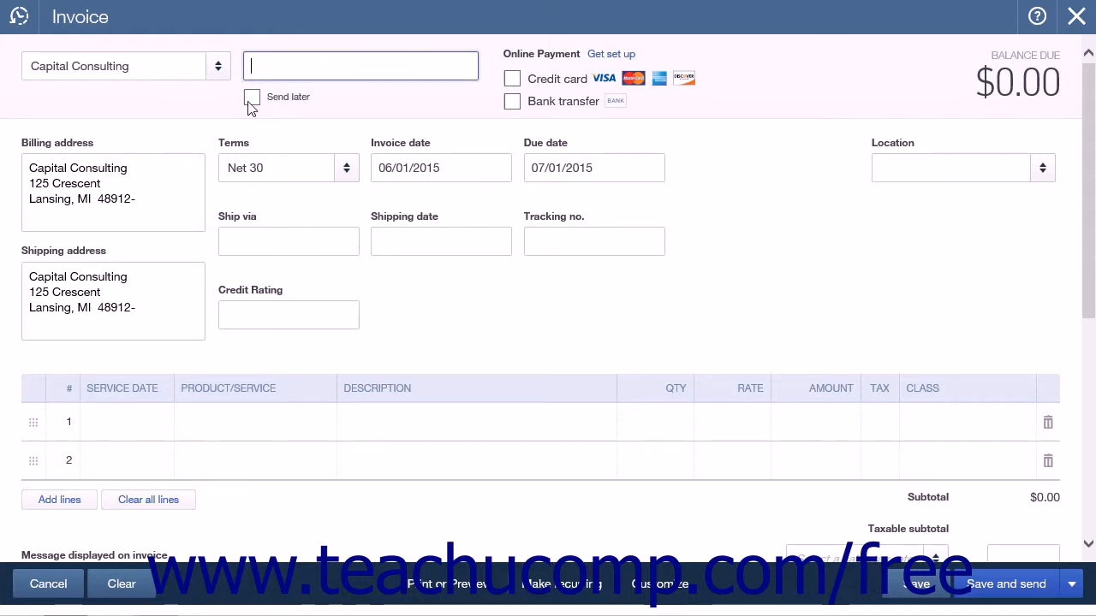
click(250, 100)
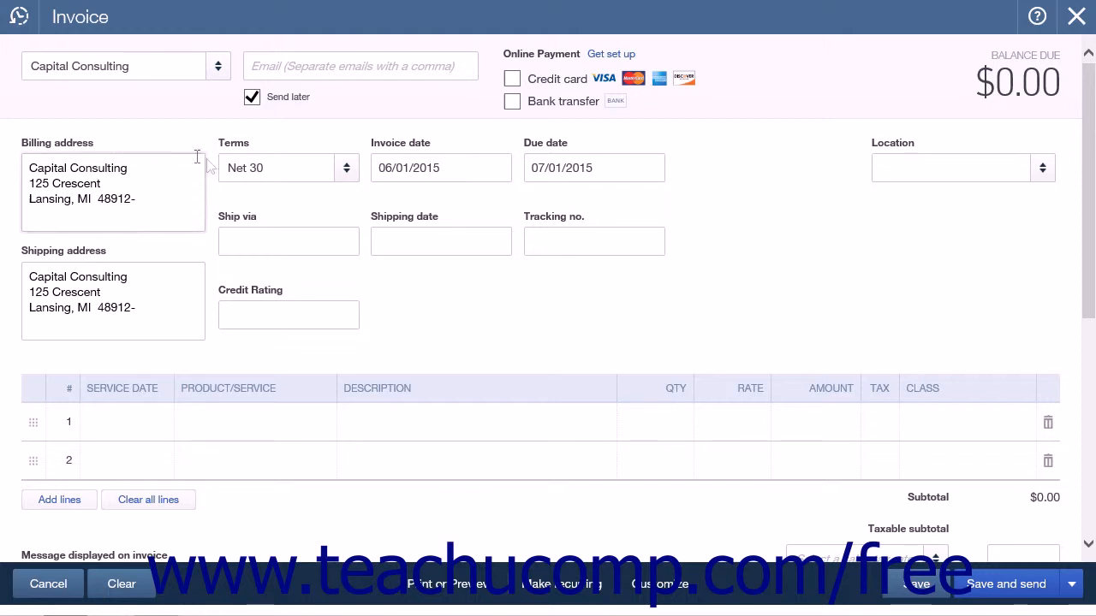
Step: Review the available payment terms together with the invoice date and due date
click(346, 174)
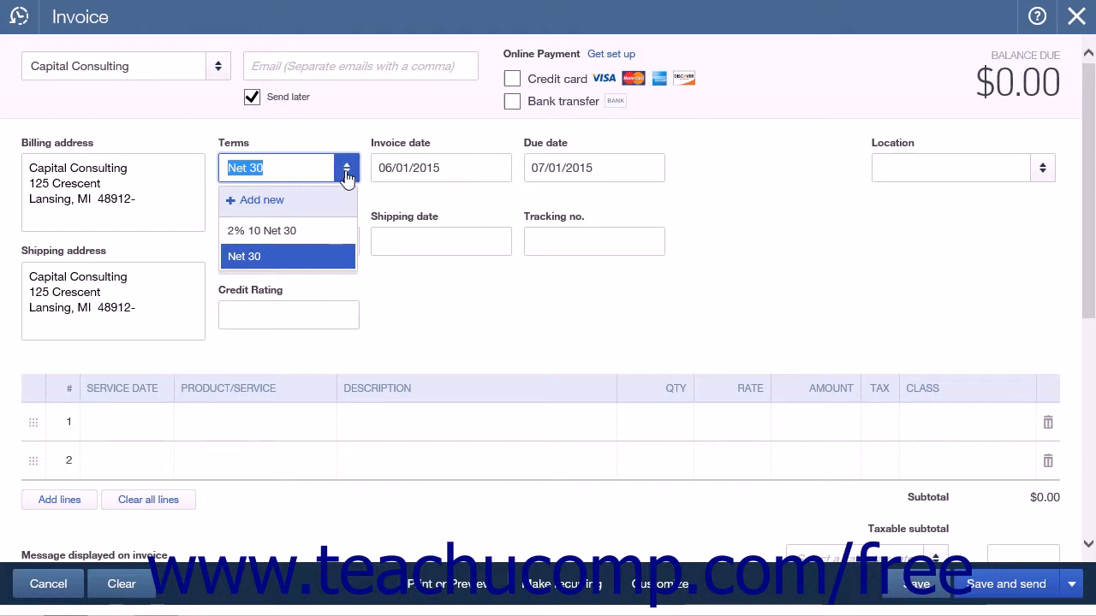
click(346, 175)
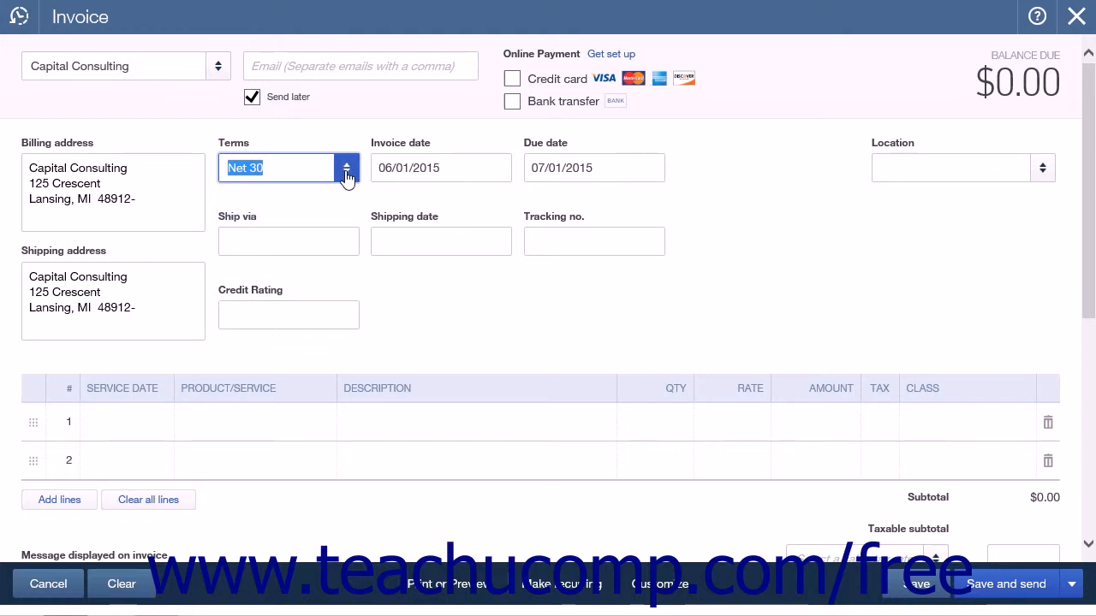
click(347, 175)
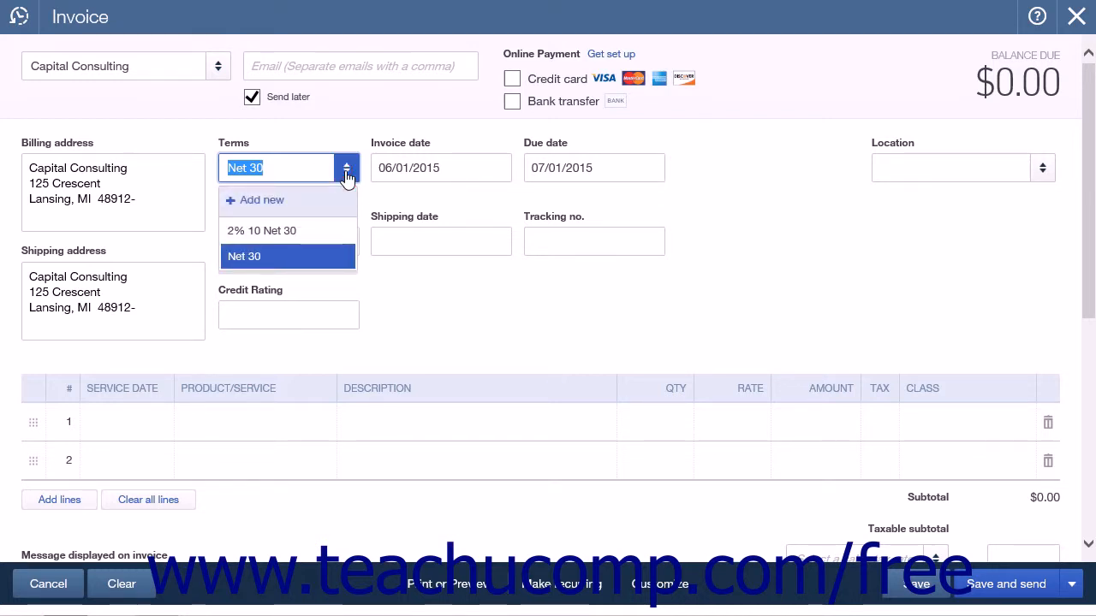
click(338, 169)
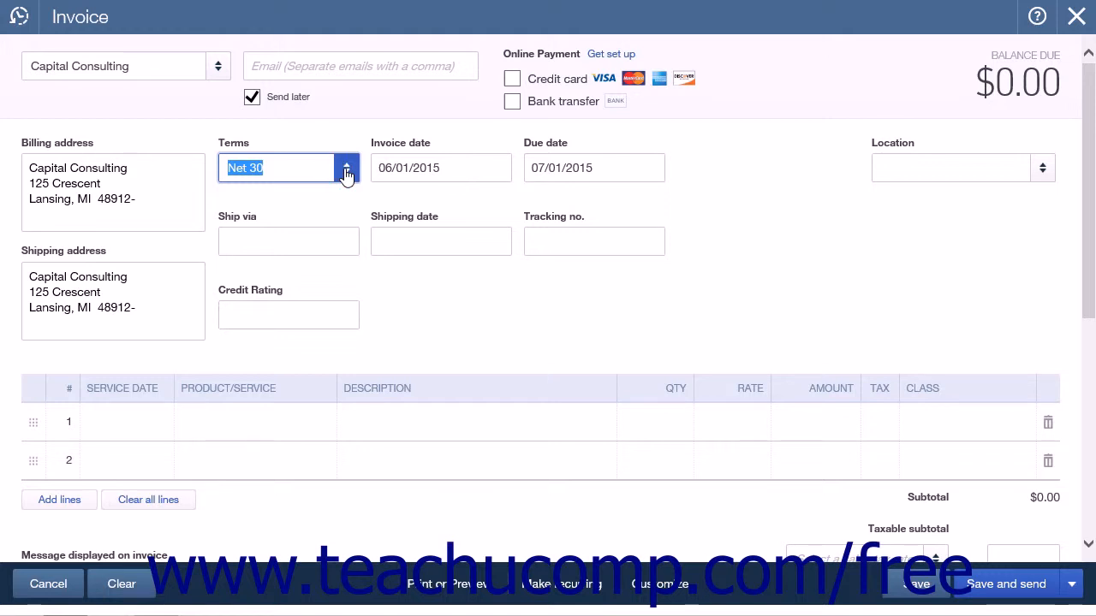
key(Tab)
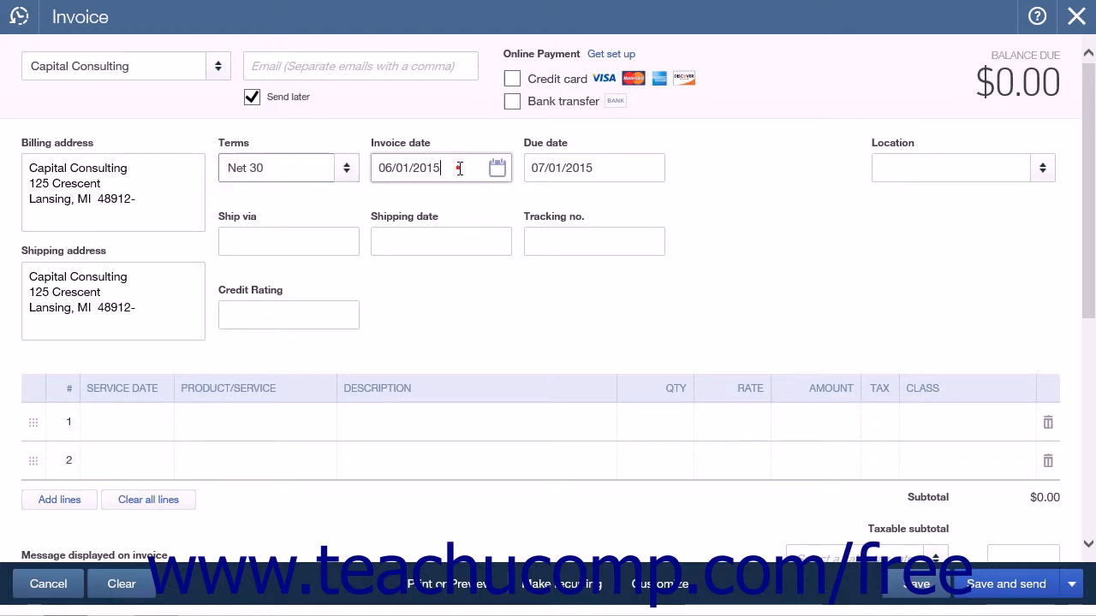
click(576, 168)
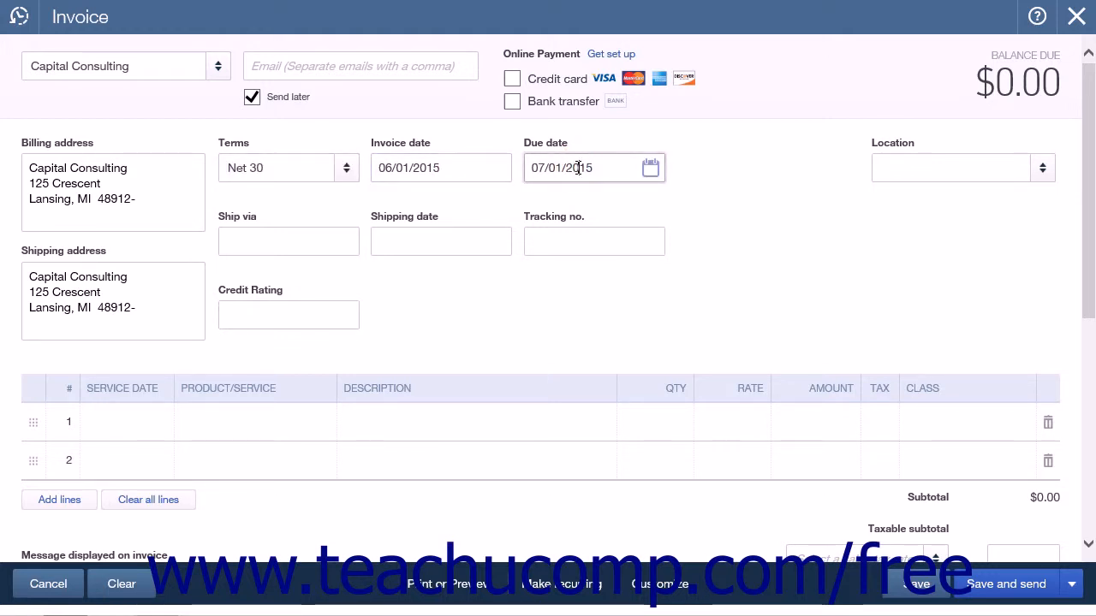
click(487, 170)
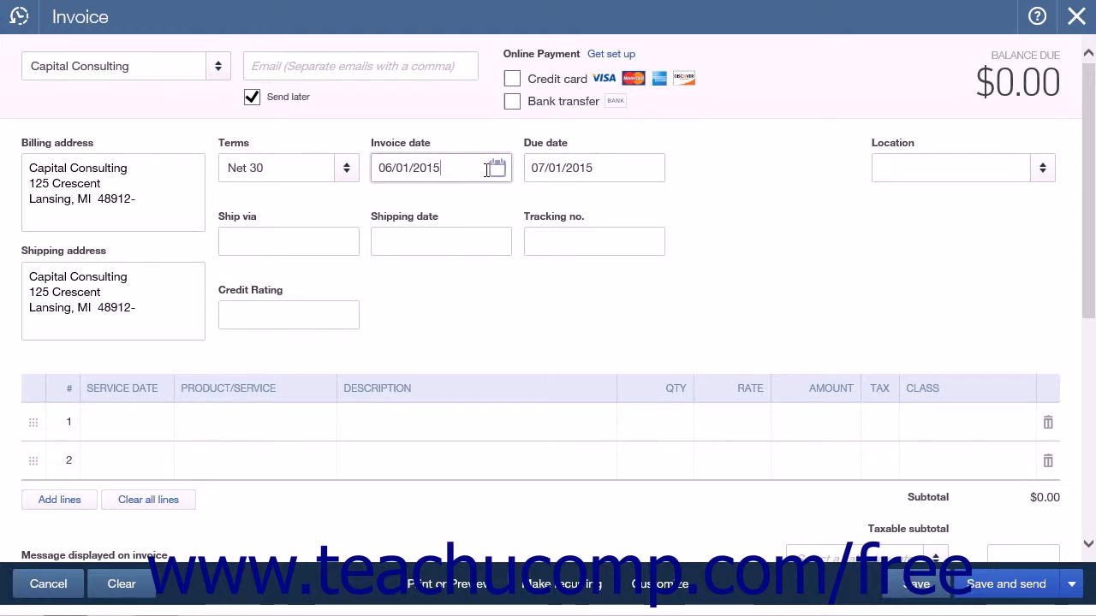
click(612, 169)
click(289, 168)
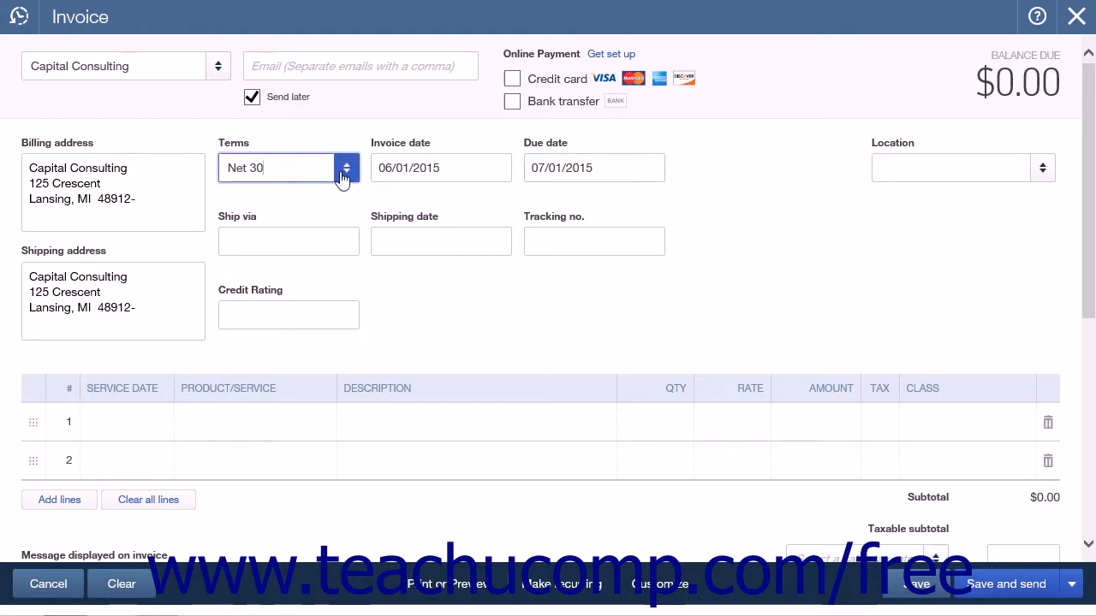
click(558, 167)
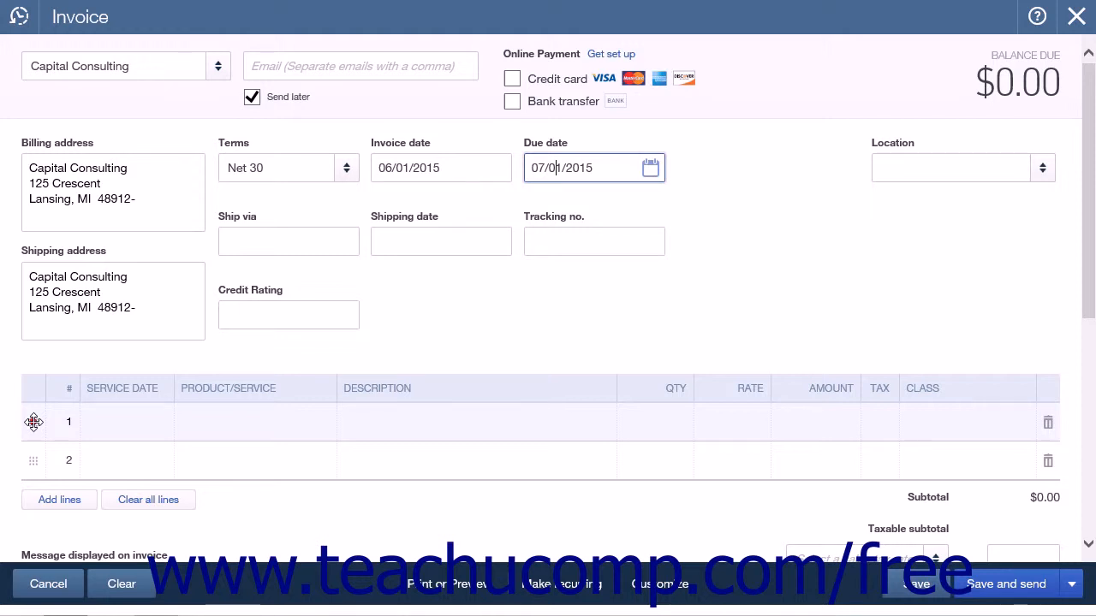
drag(33, 421, 32, 455)
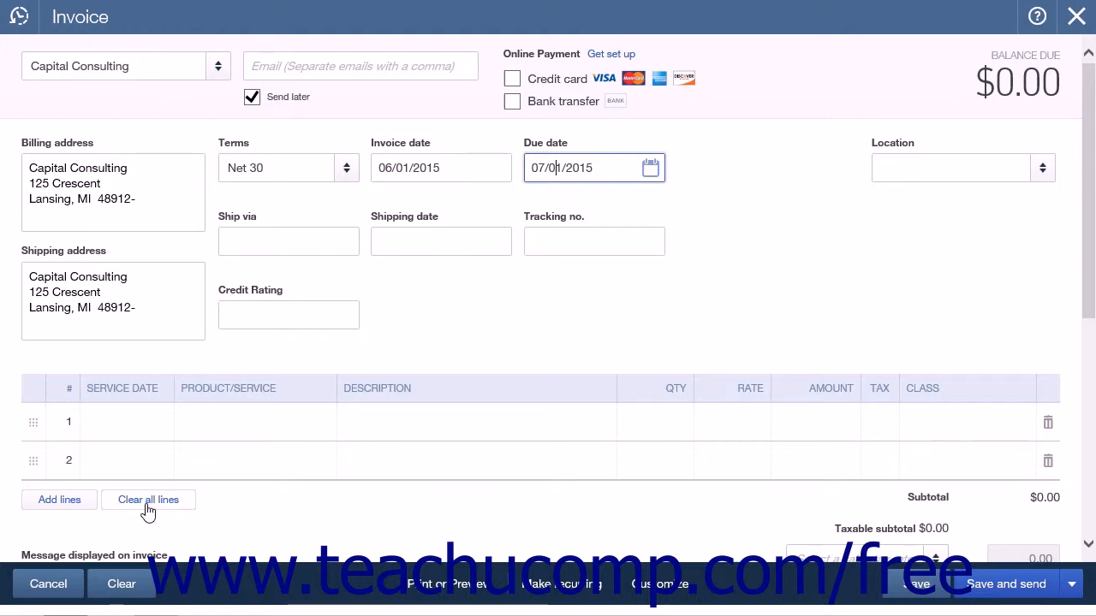
Step: Add Yard Seeding Service as the product/service on the invoice's first line
click(243, 423)
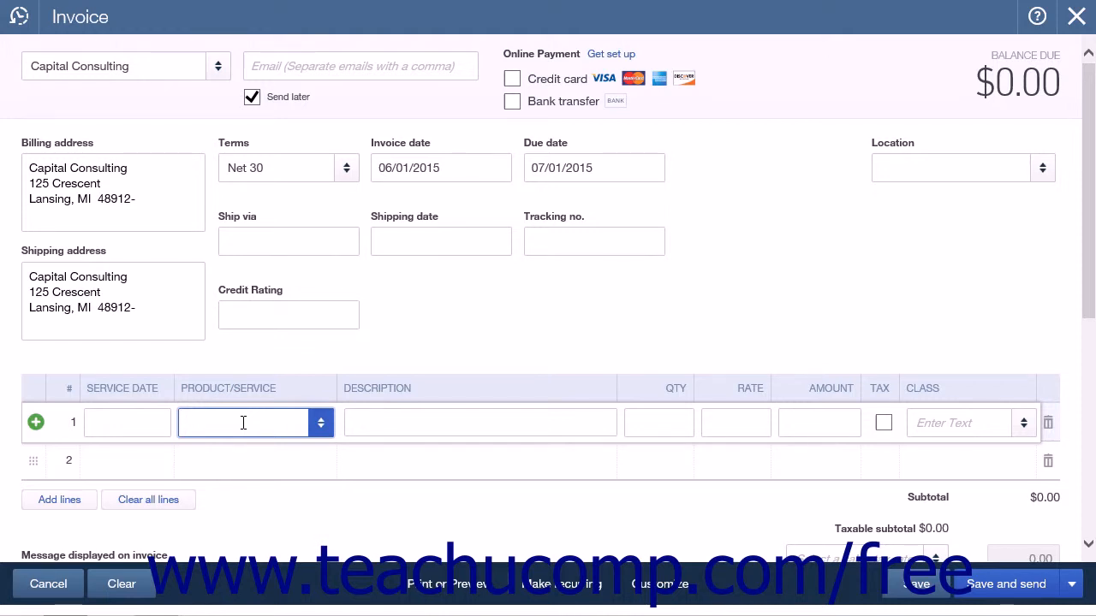
click(321, 423)
click(269, 382)
click(643, 424)
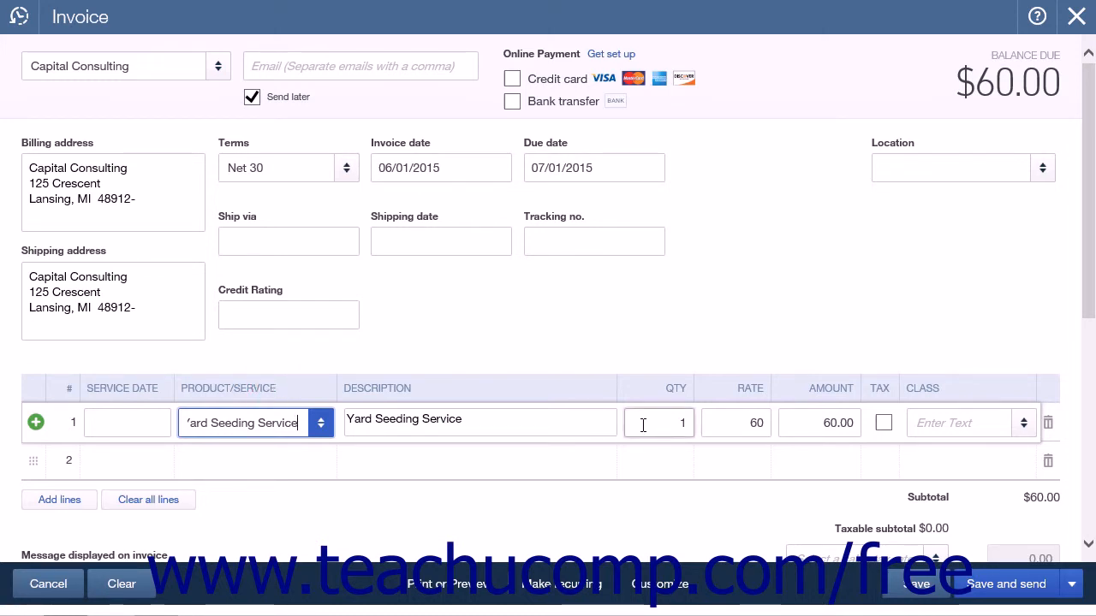
scroll(644, 428, down, 3)
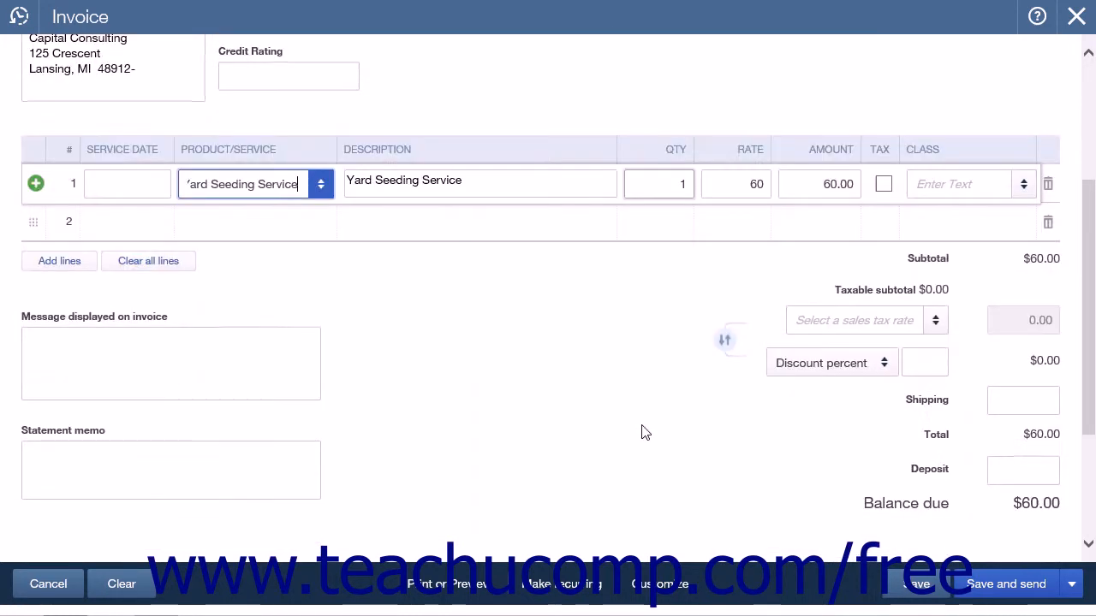
click(150, 360)
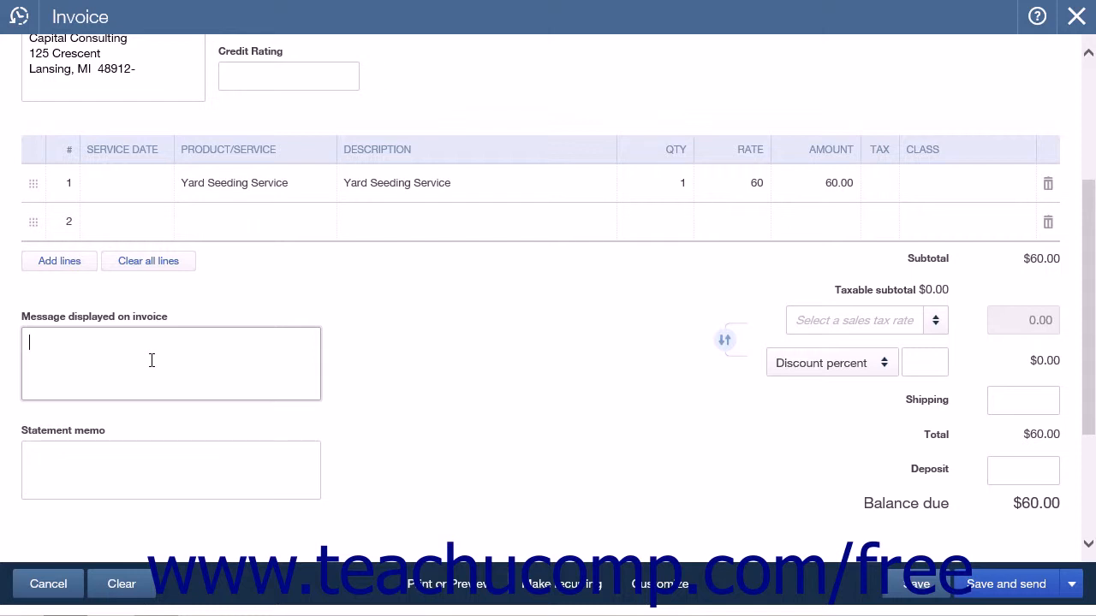
click(137, 467)
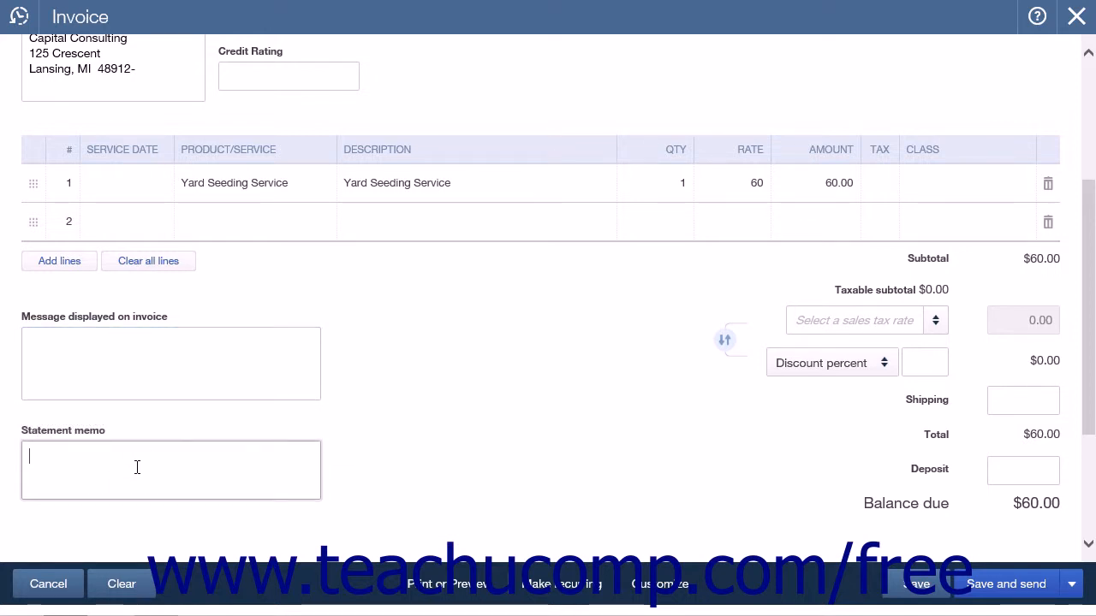
scroll(137, 467, down, 2)
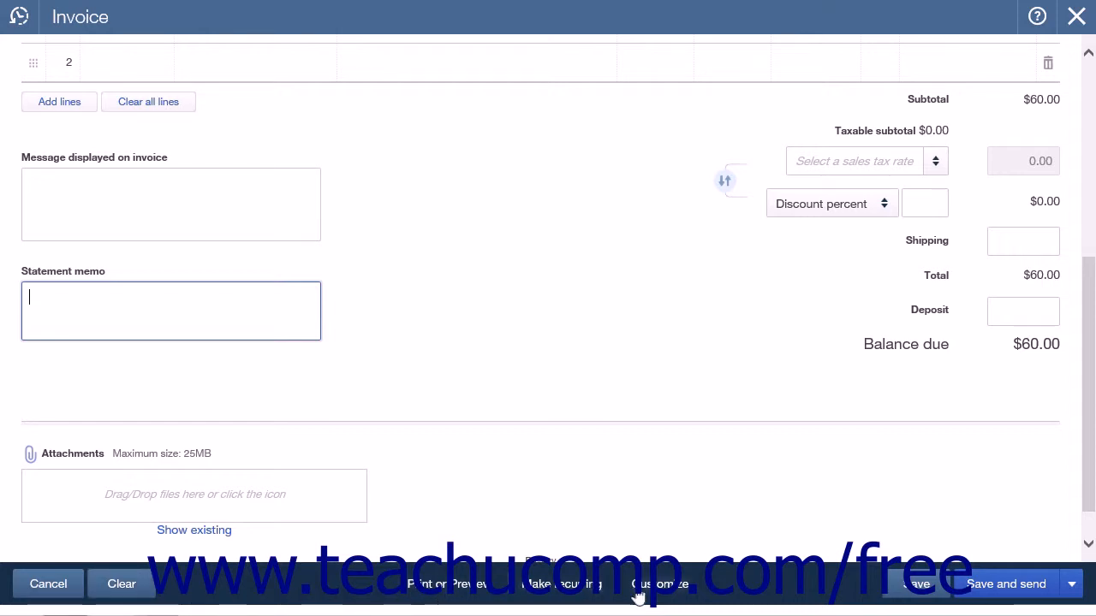
Step: Turn on the Print later option for the invoice
click(468, 593)
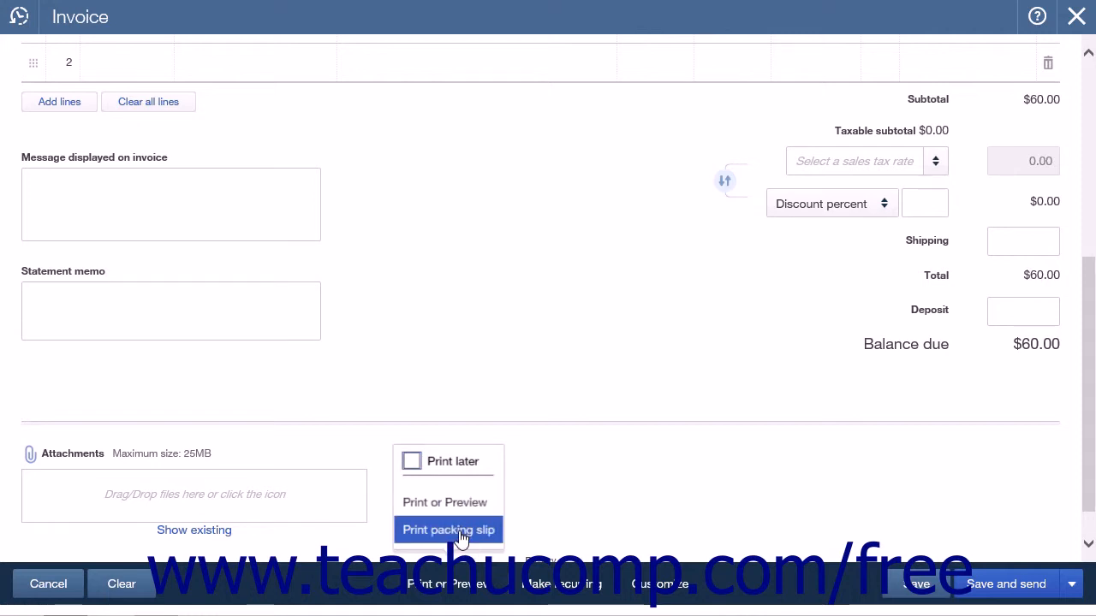
click(412, 463)
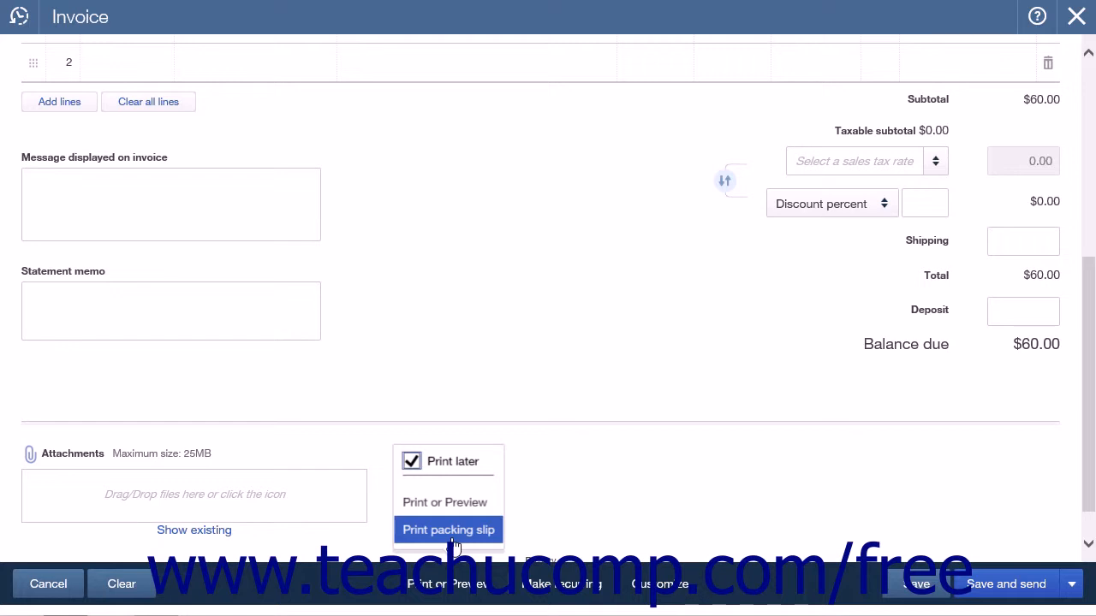
Step: Make the invoice recurring and name its template "Capital Consulting- Monthly Seeding"
click(536, 586)
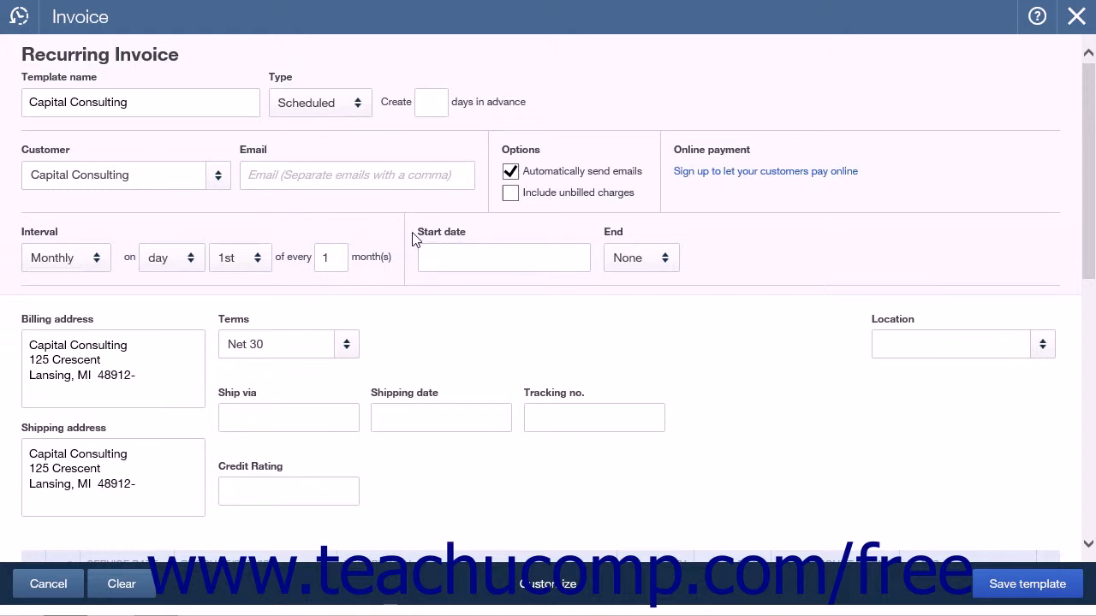
click(142, 104)
text(- Monthly Seeding)
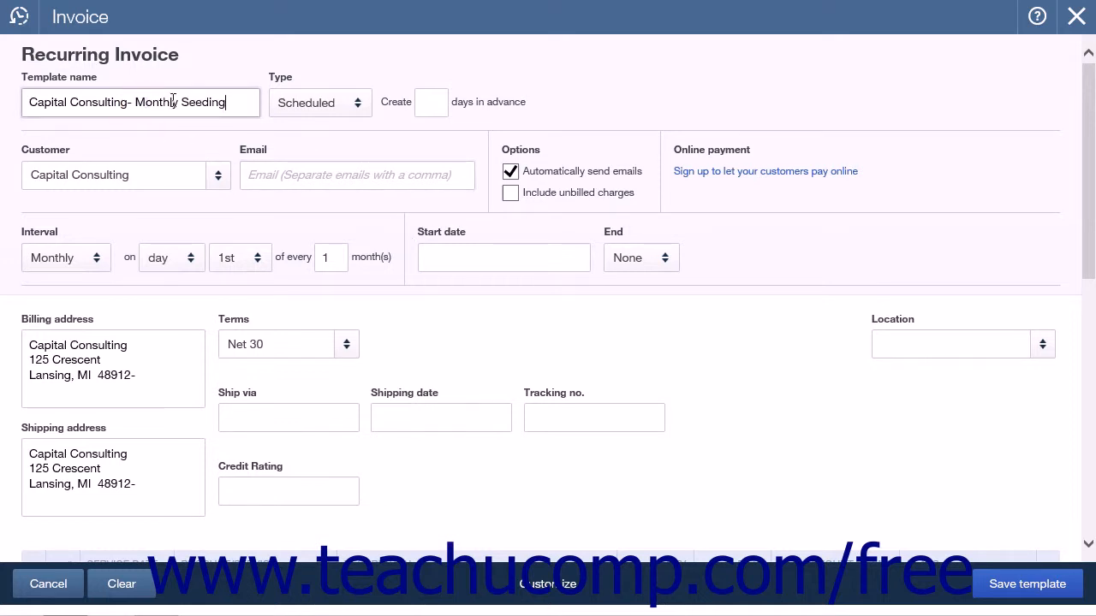
Step: Try the Scheduled and Reminder types for the recurring invoice template
click(371, 114)
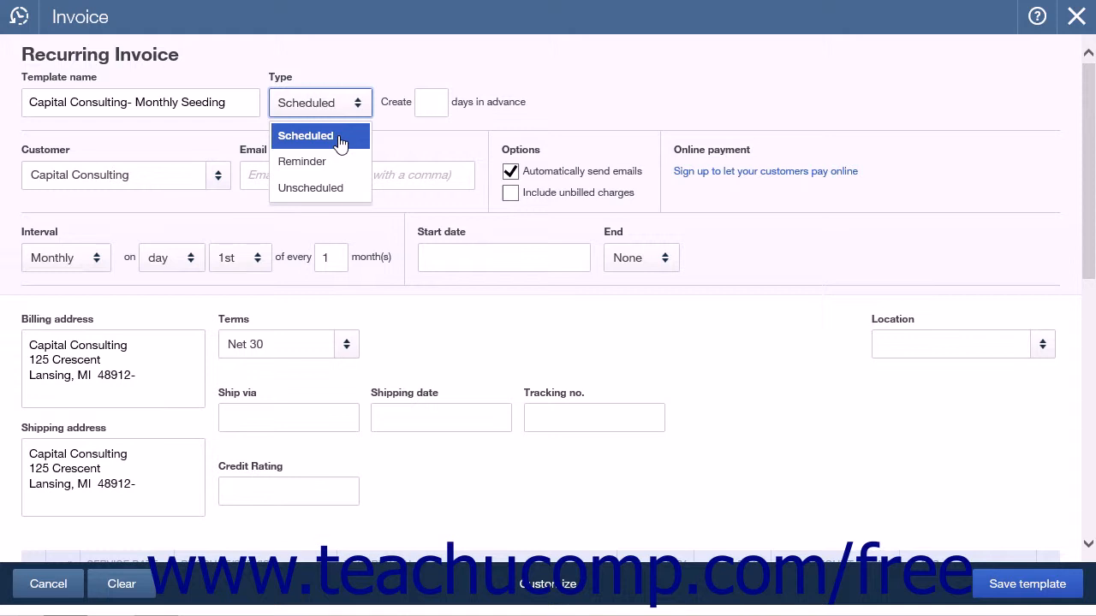
click(341, 140)
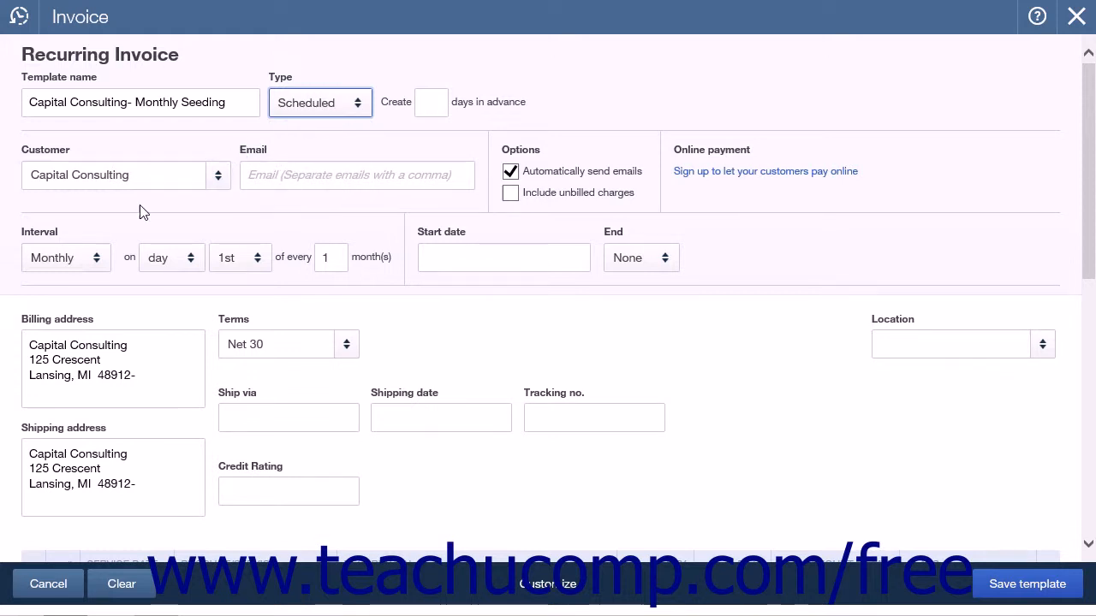
click(115, 237)
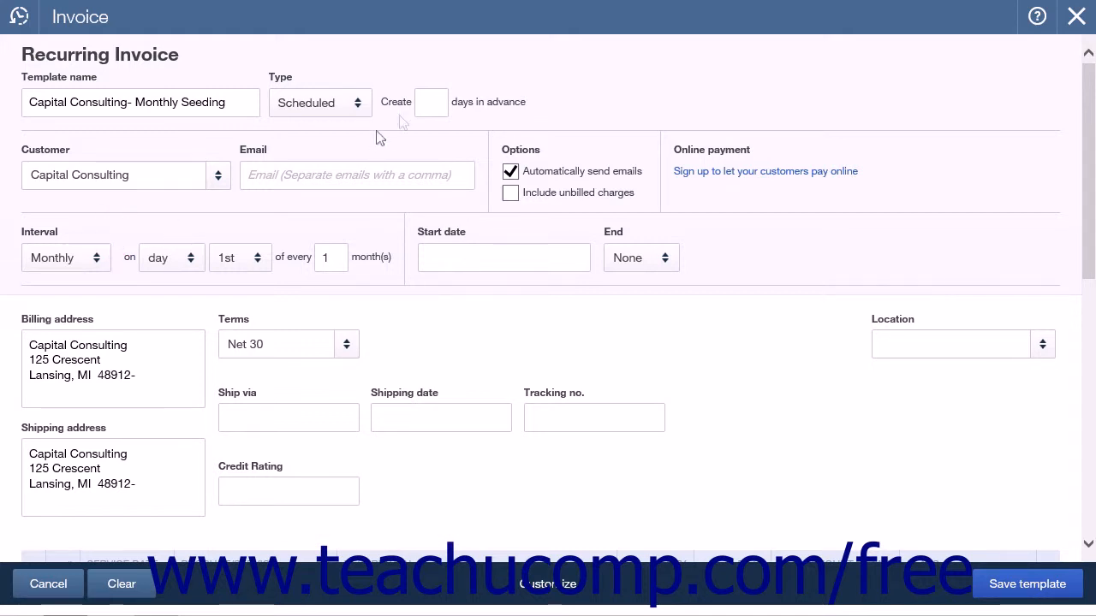
click(430, 104)
click(319, 103)
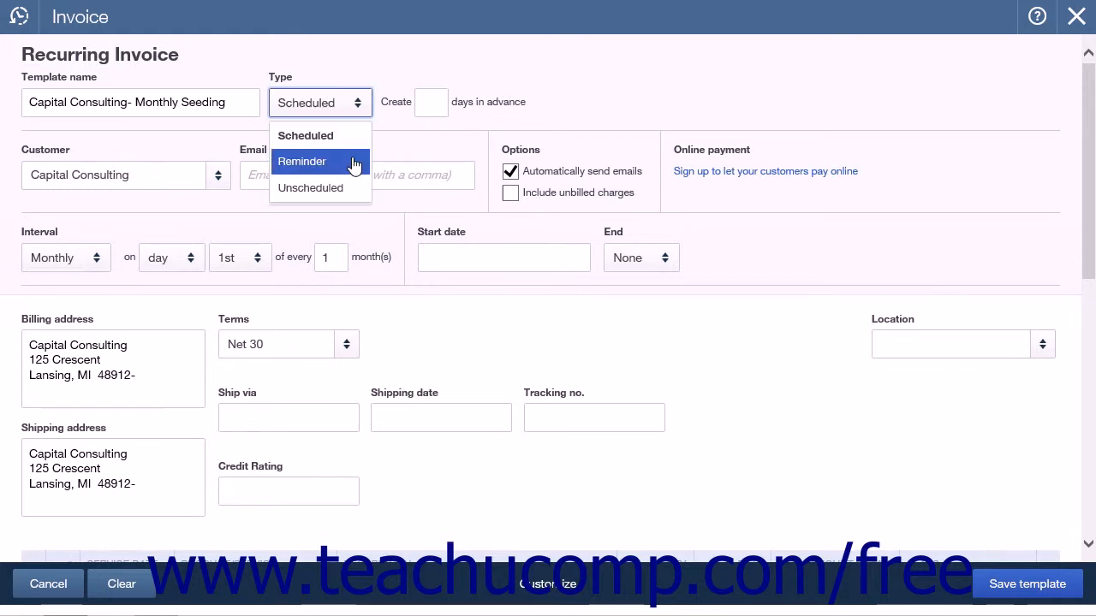
click(354, 162)
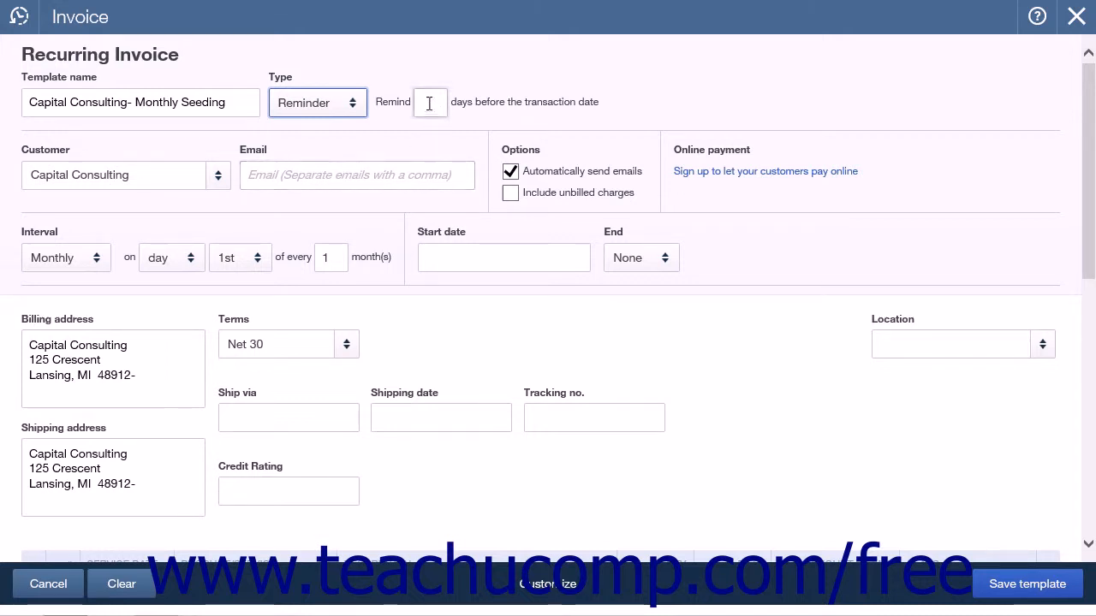
Step: Try the Unscheduled type for the recurring invoice template, and set its type to Scheduled
click(349, 102)
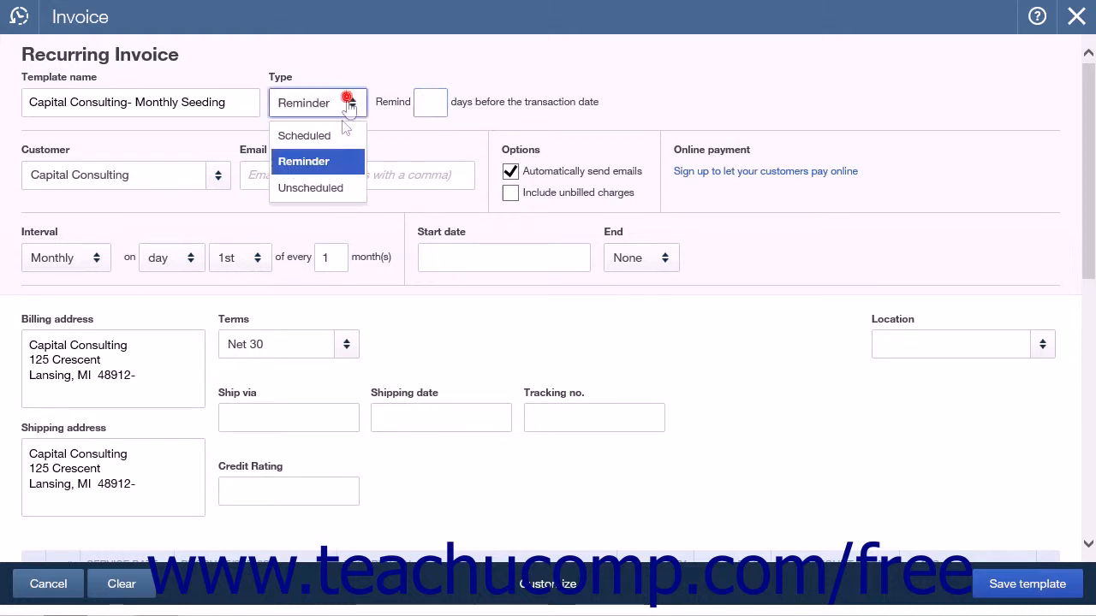
click(339, 203)
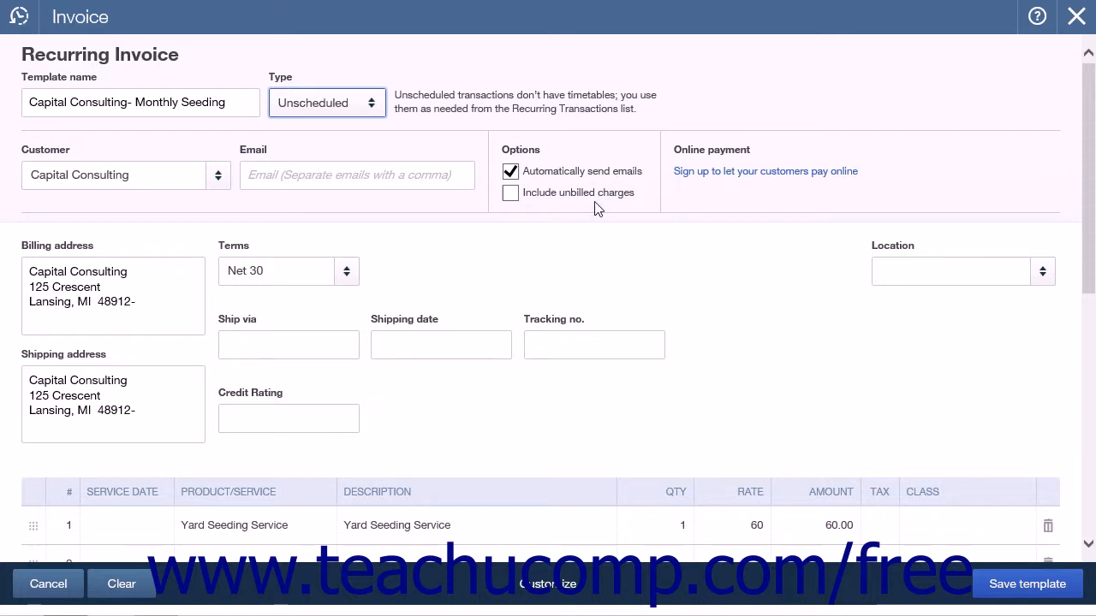
click(373, 103)
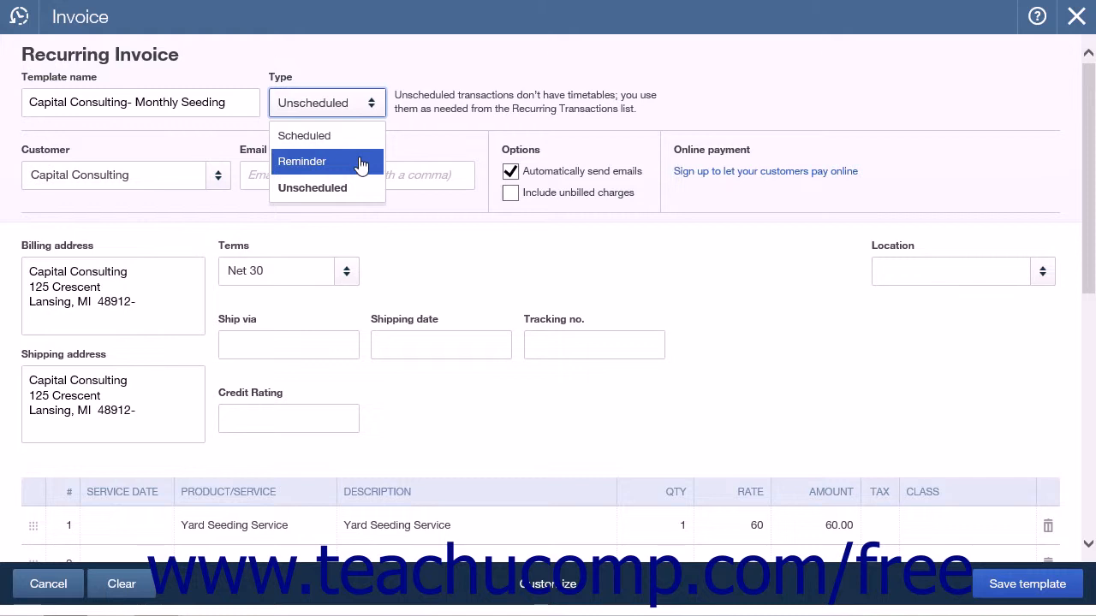
click(359, 143)
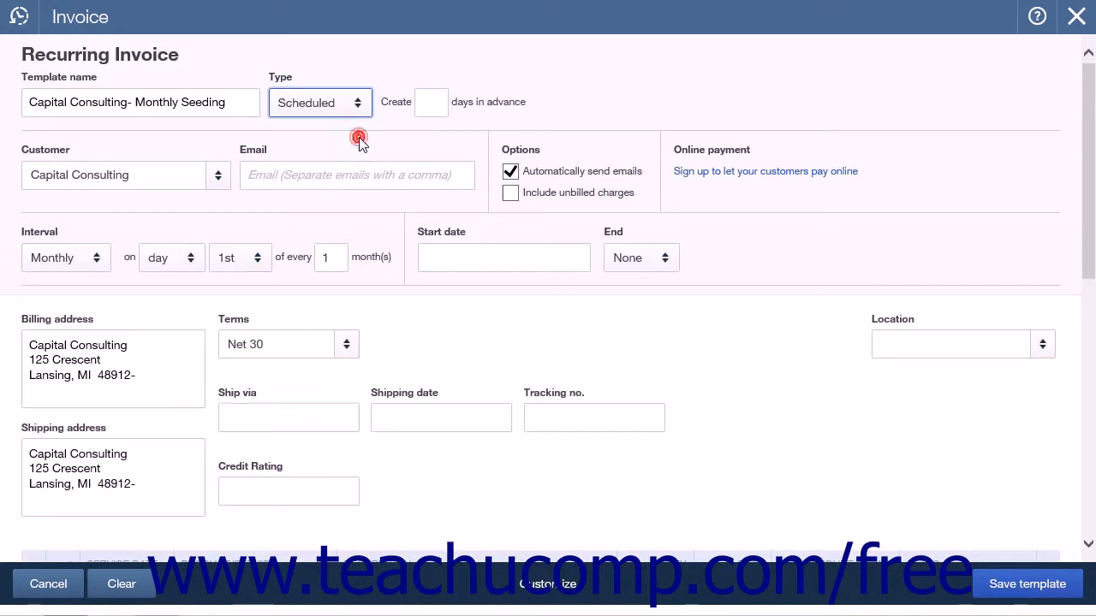
click(215, 234)
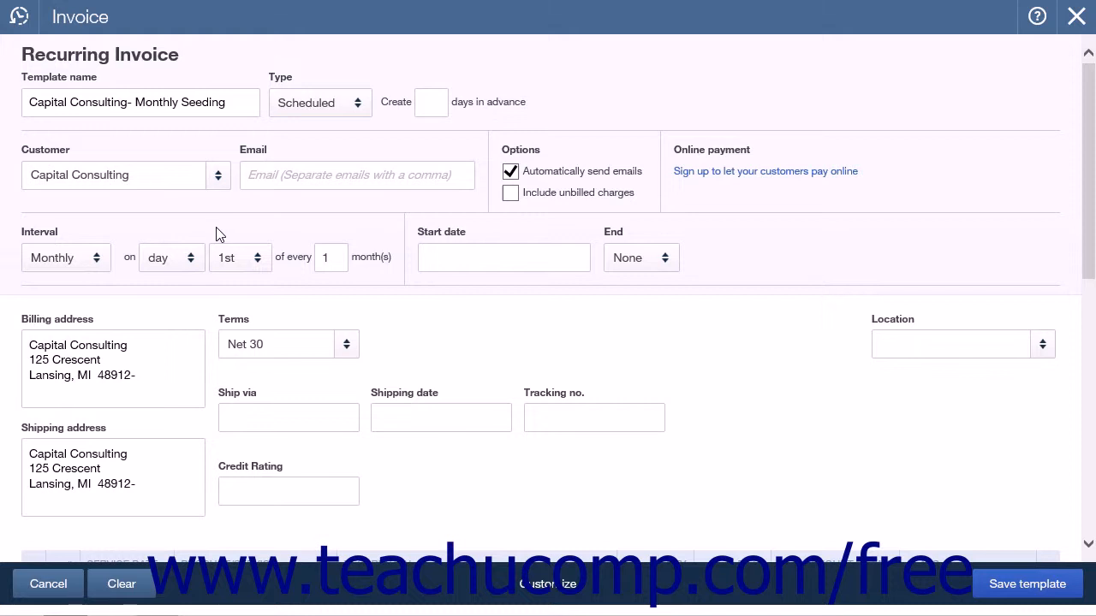
Step: Set the recurring invoice's interval to Monthly on day 1st of every 1 month
click(107, 260)
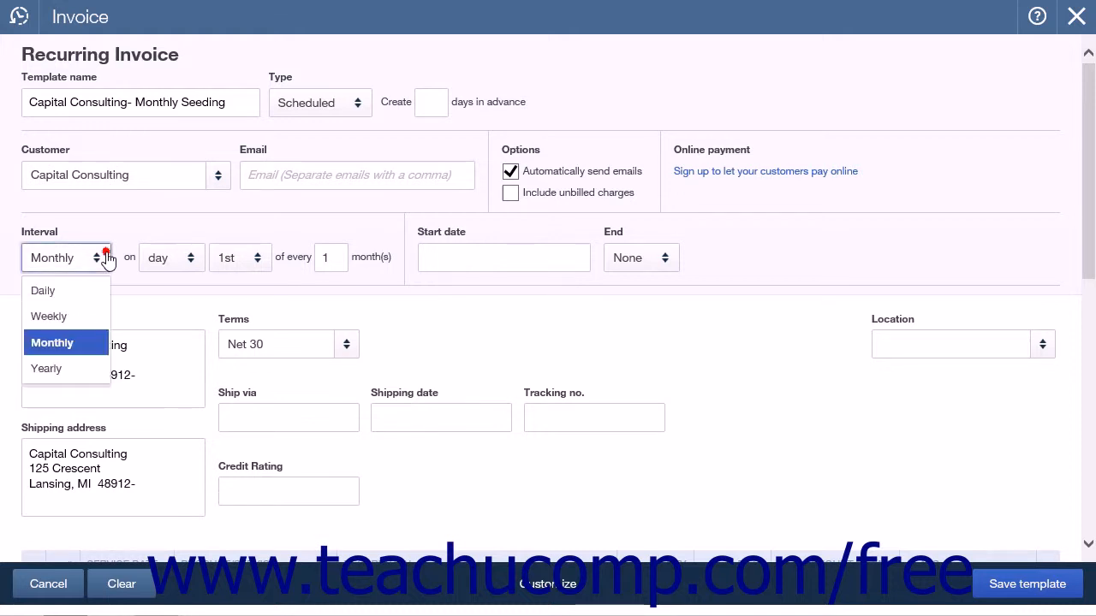
click(100, 343)
click(164, 256)
click(191, 286)
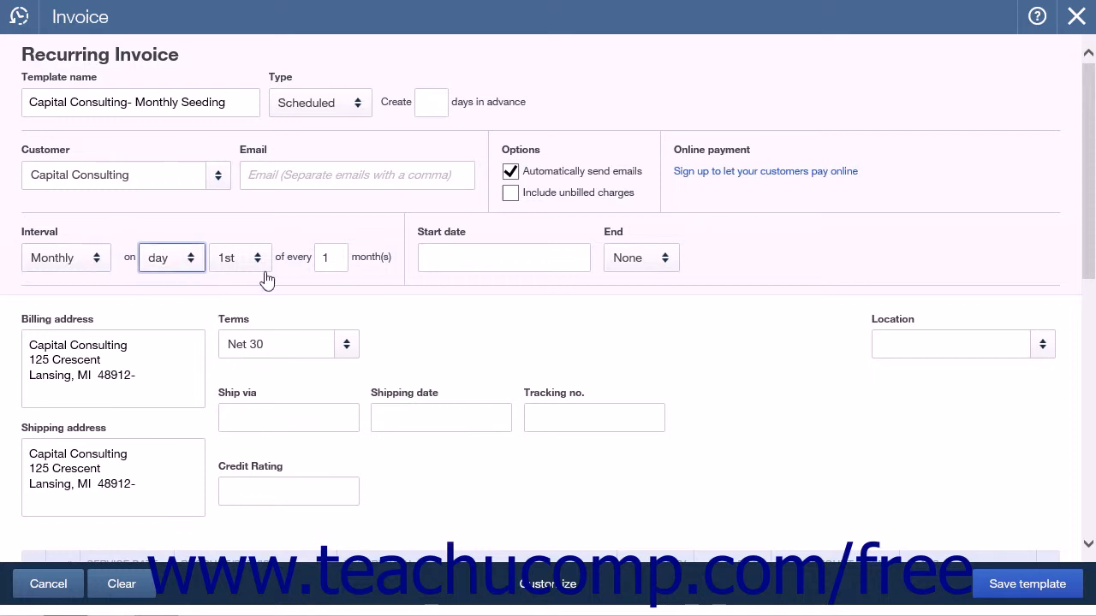
click(255, 257)
click(240, 292)
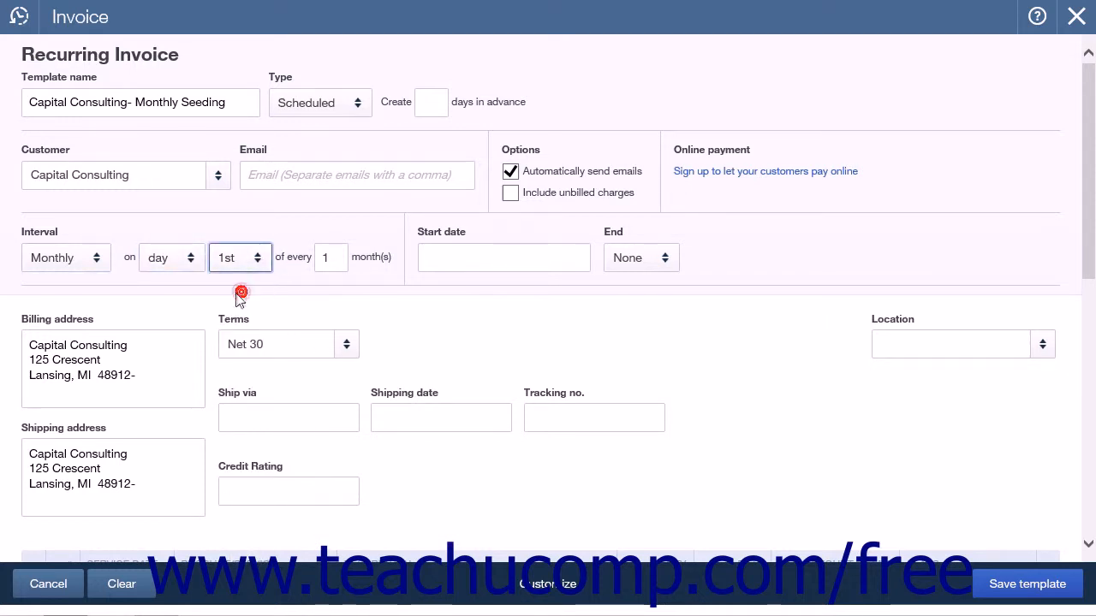
click(338, 258)
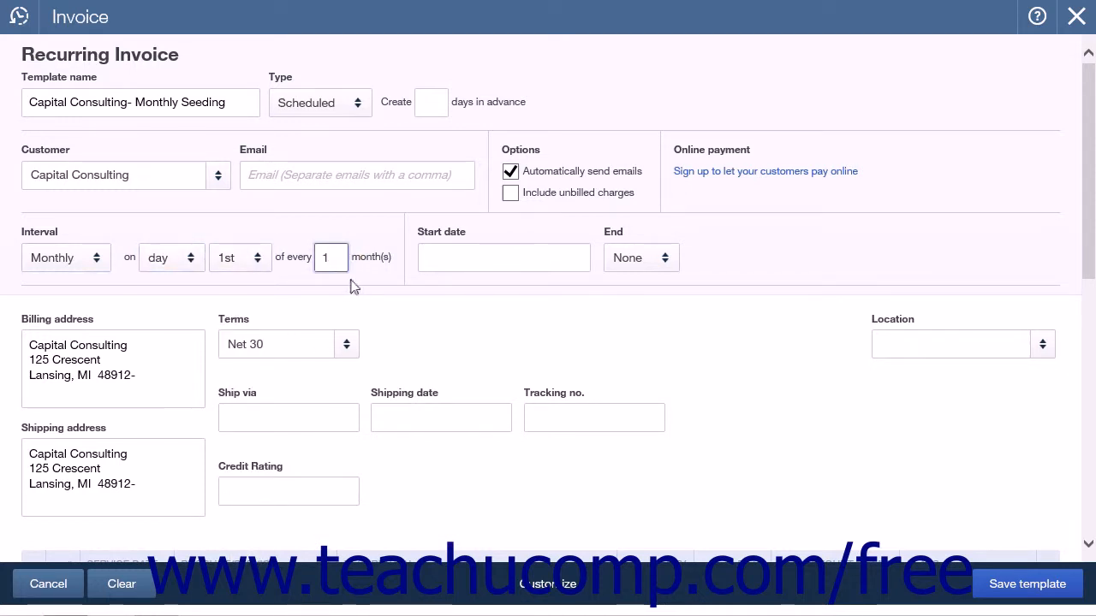
Step: Set the recurring invoice's start date to 06/01/2015
click(455, 251)
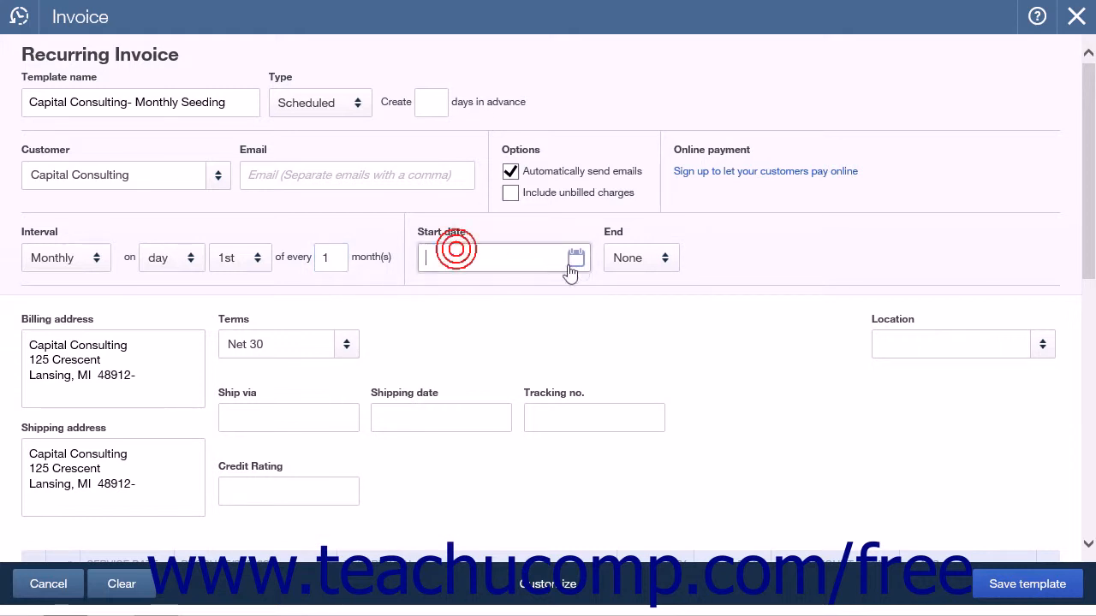
click(572, 261)
click(466, 354)
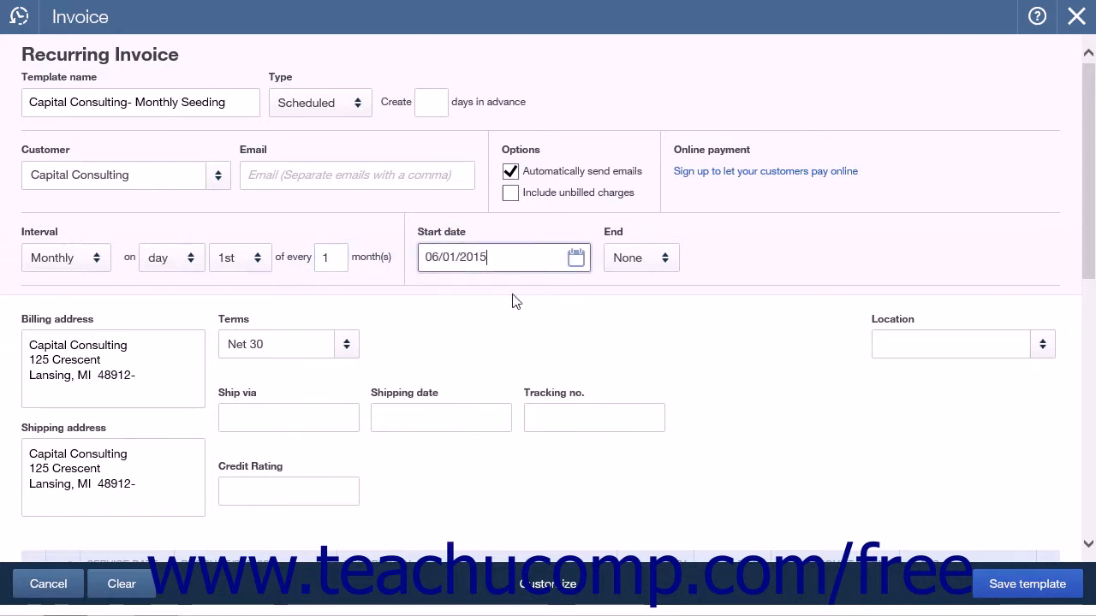
Step: Set the recurring invoice to end after 3 occurrences
click(670, 268)
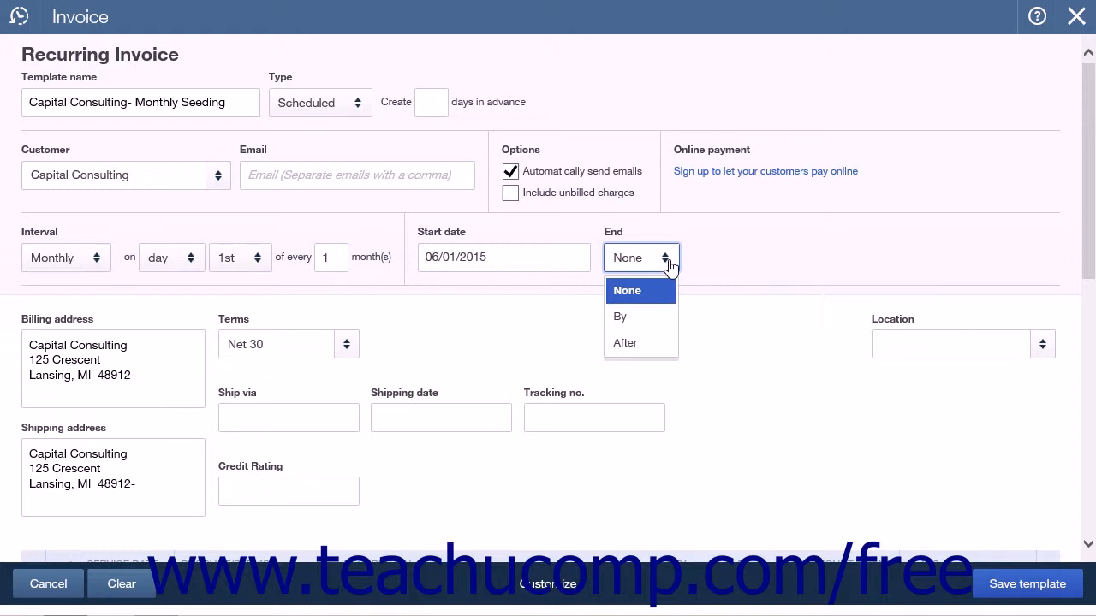
click(632, 342)
click(695, 259)
text(3)
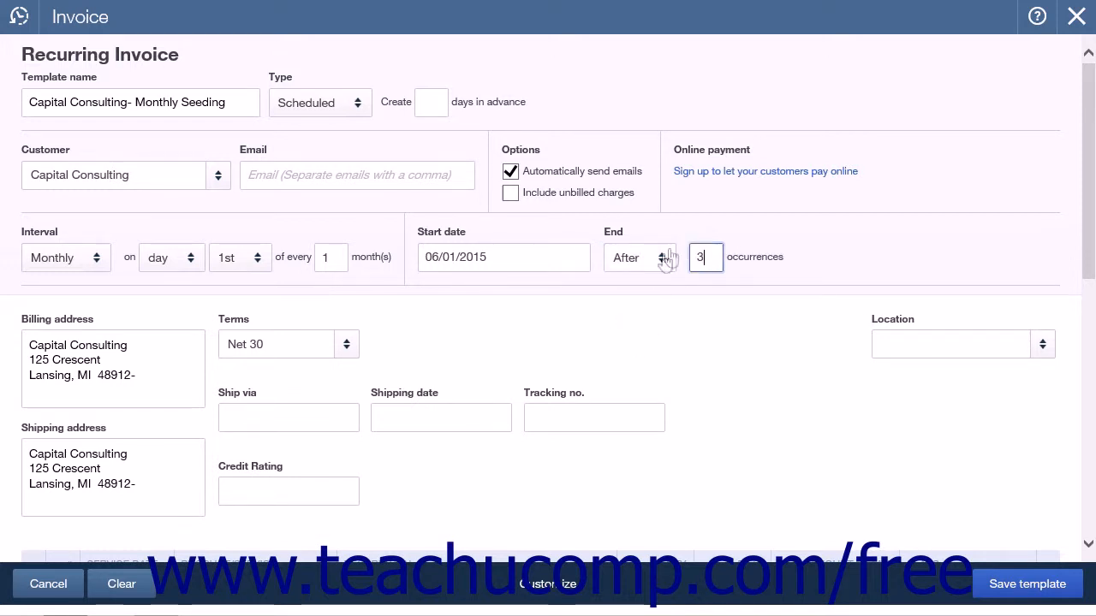
click(662, 267)
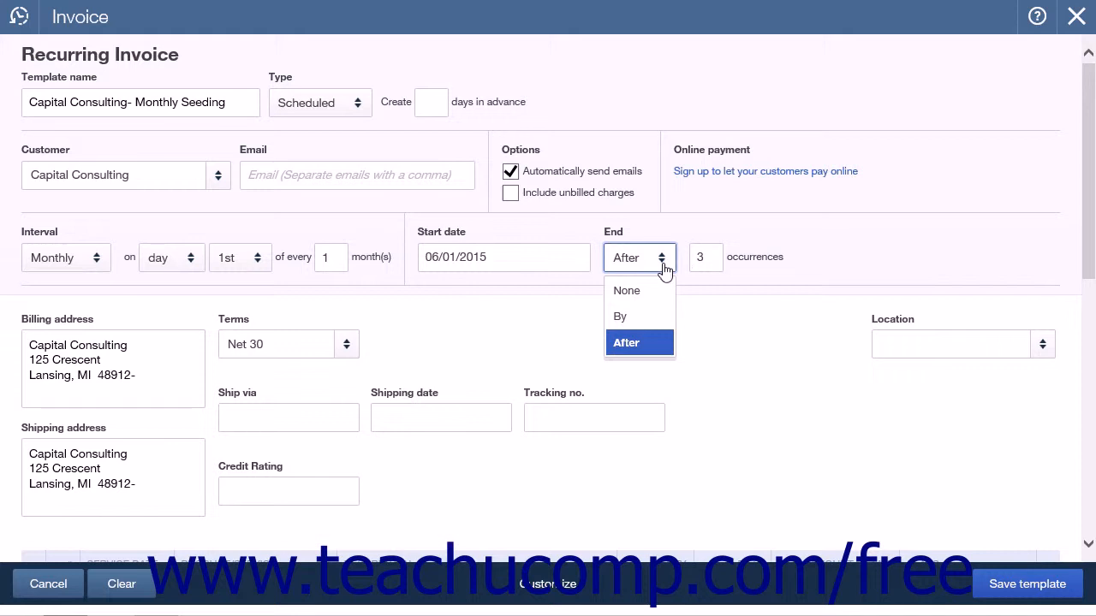
click(664, 266)
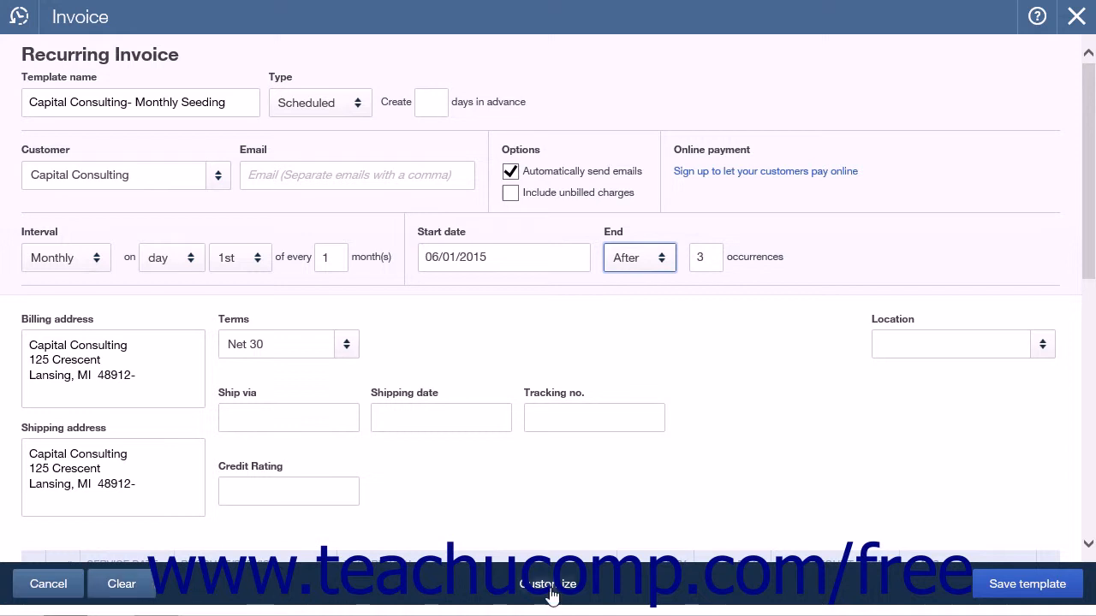
Step: Save the recurring invoice template, and save and close the original Capital Consulting invoice
click(1055, 599)
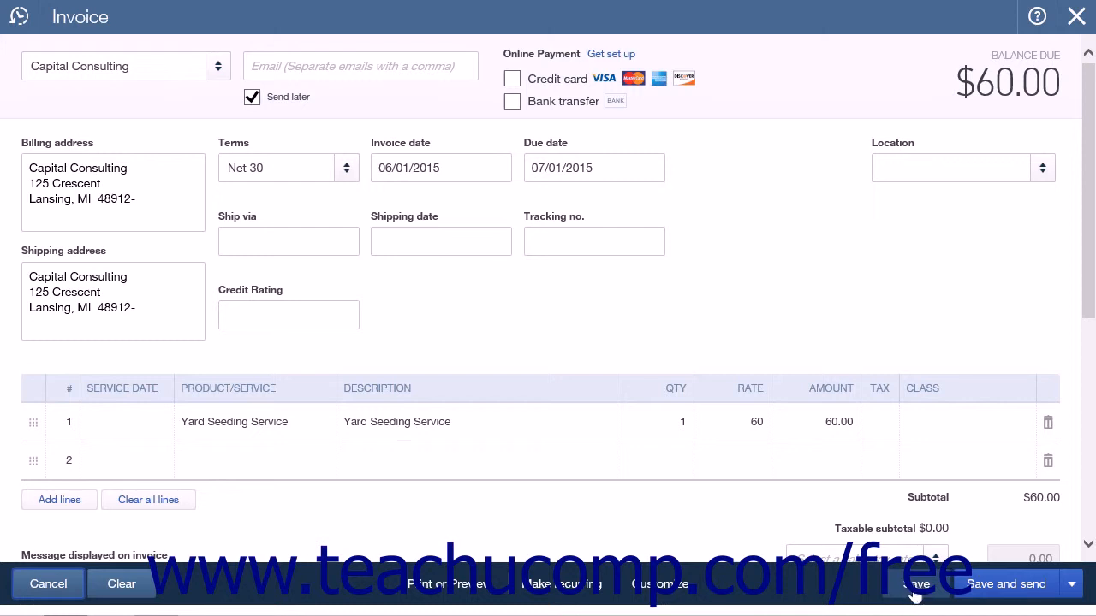
click(1074, 588)
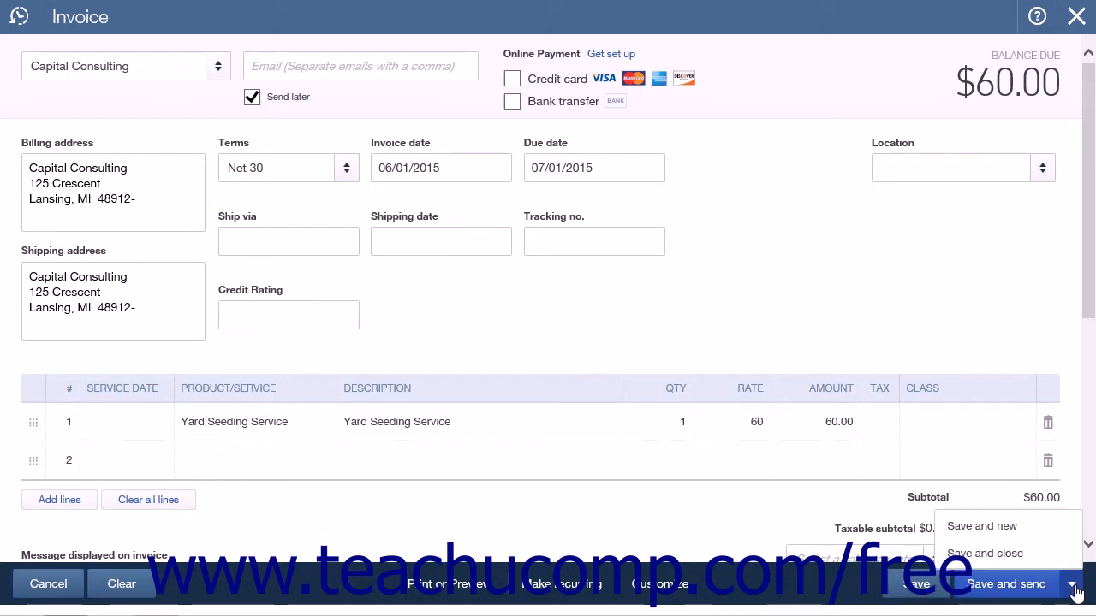
click(1012, 555)
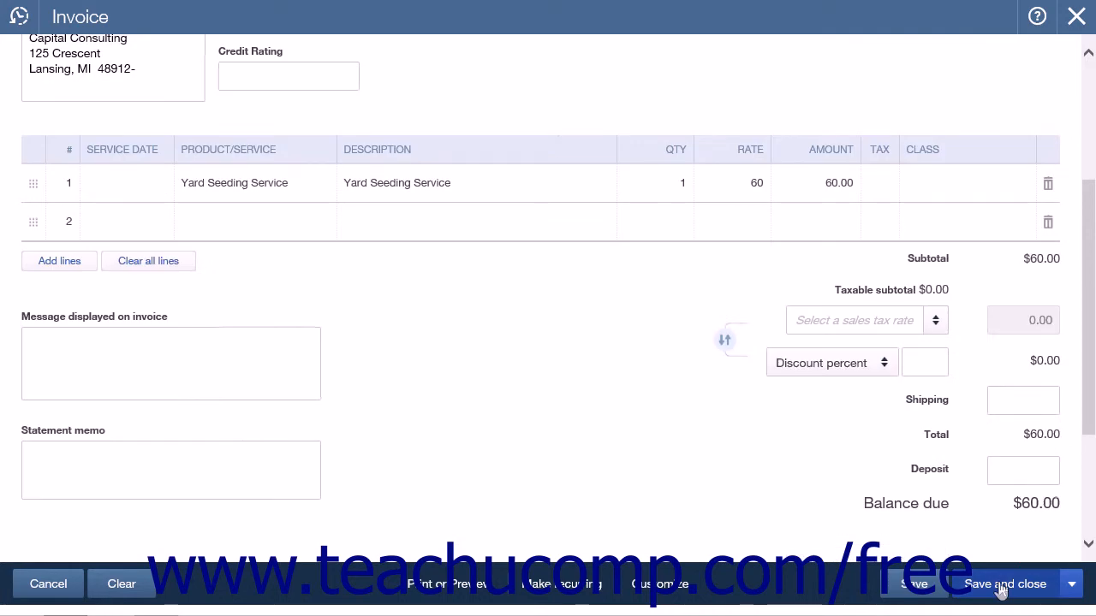